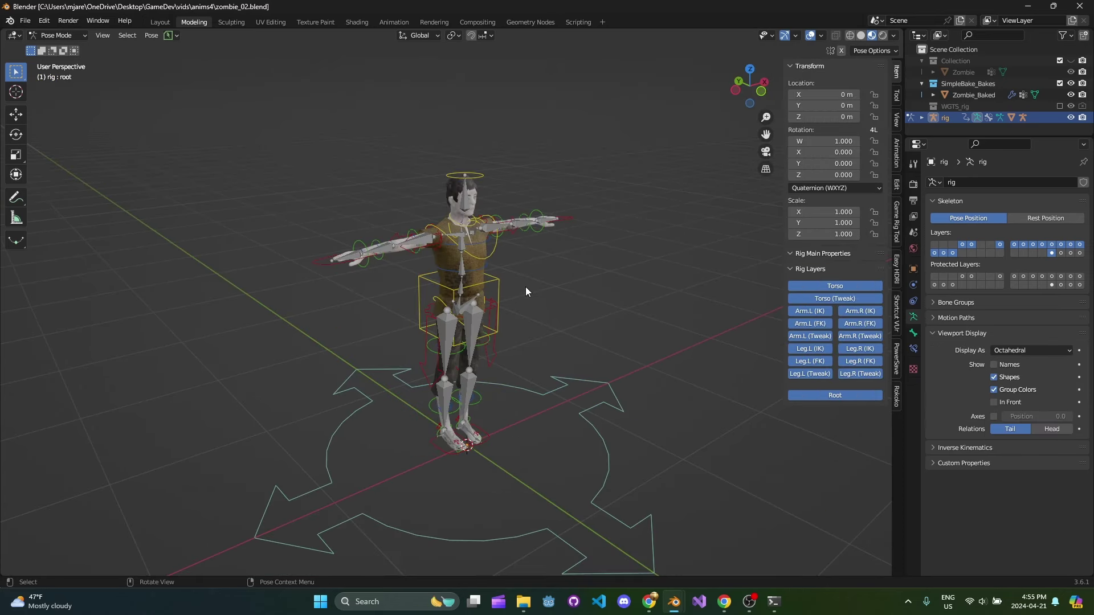
Orbit around the rigged zombie, then bring forward the Mixamo window with the walking results.
middle_drag(526, 286, 511, 302)
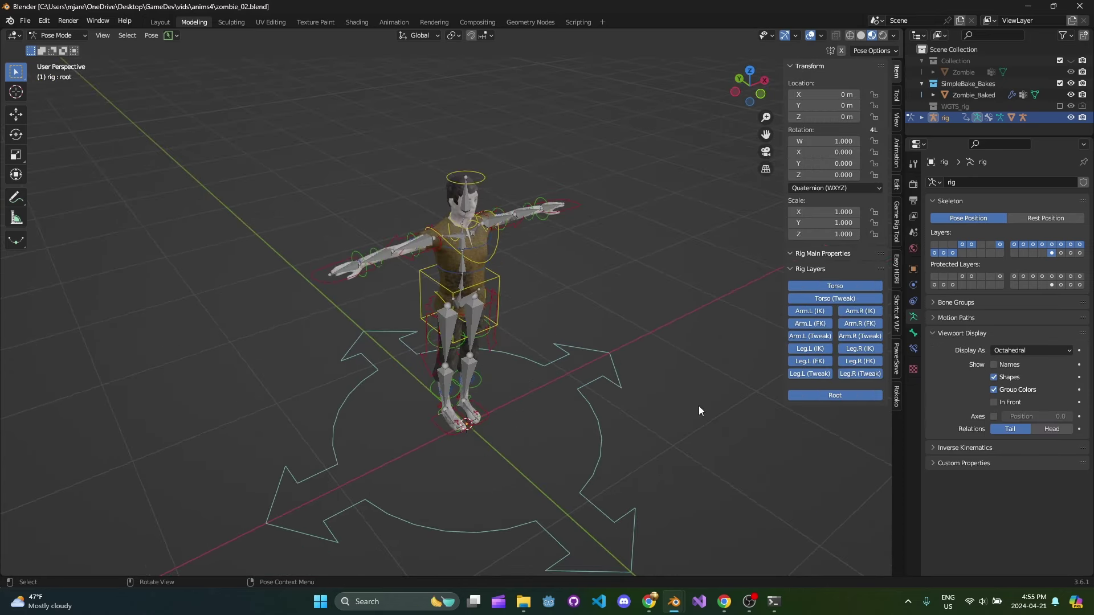
mouse_move(650, 601)
click(732, 547)
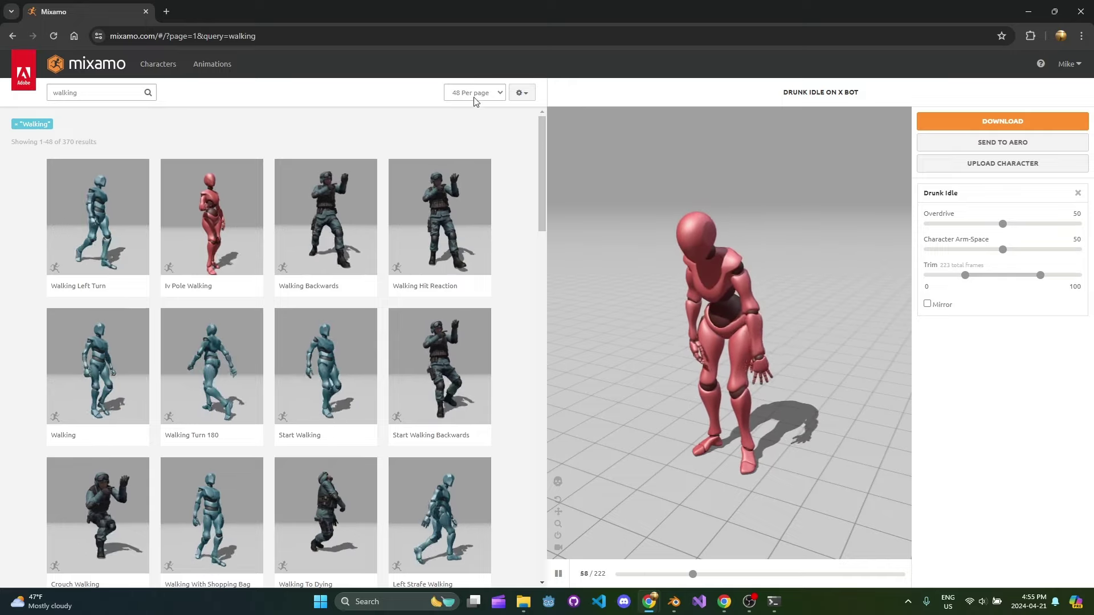
Browse the 370 walking results and preview the 'Walking' animation on X Bot.
scroll(420, 231, down, 3)
scroll(427, 236, up, 3)
scroll(427, 234, down, 5)
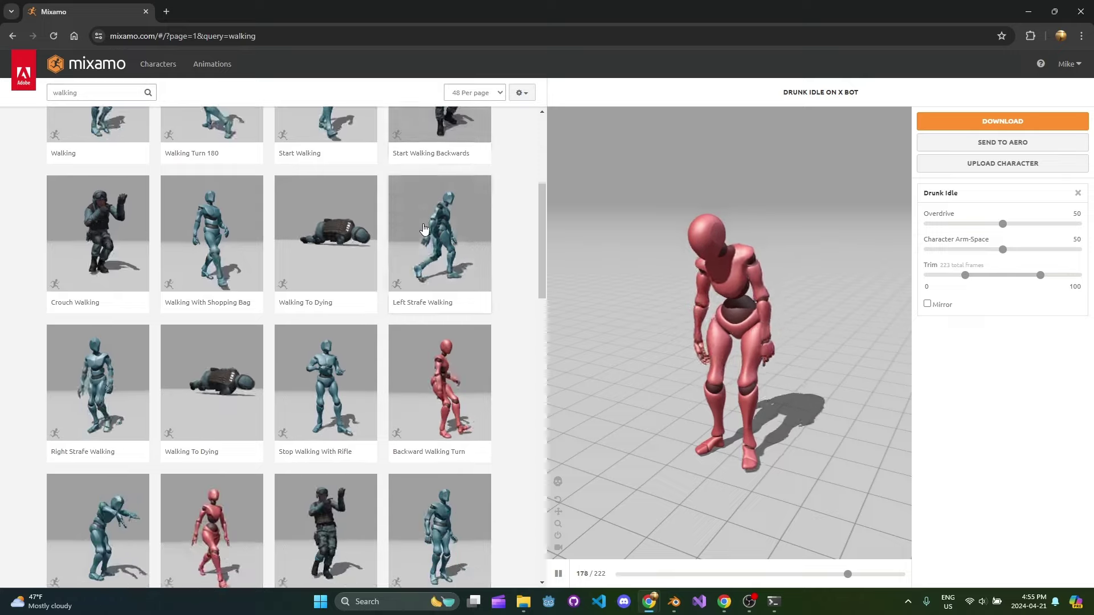
scroll(423, 229, down, 5)
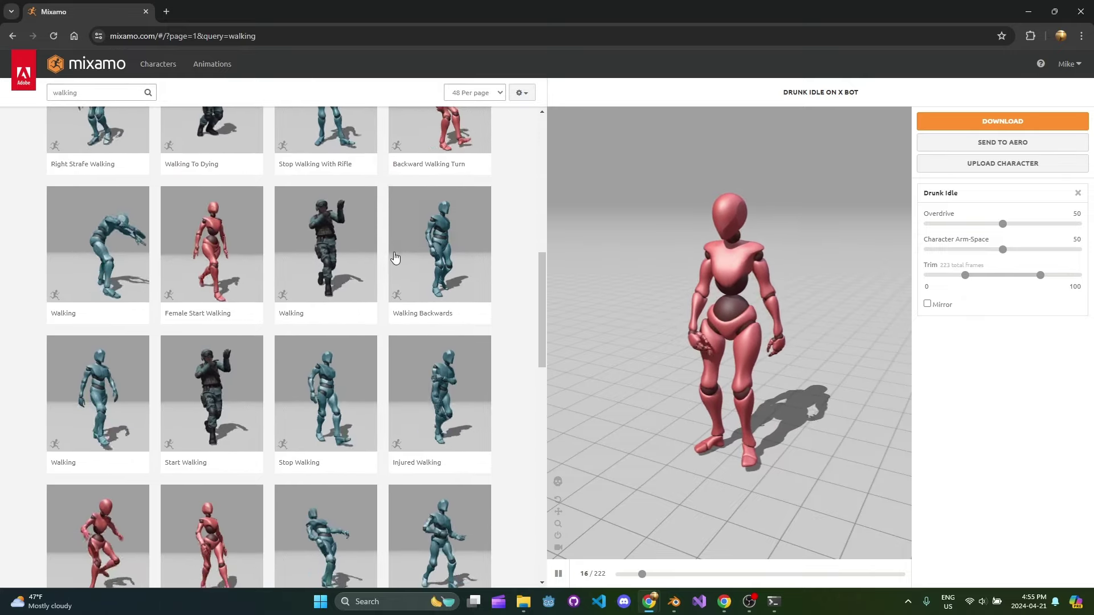
scroll(395, 254, down, 3)
click(328, 313)
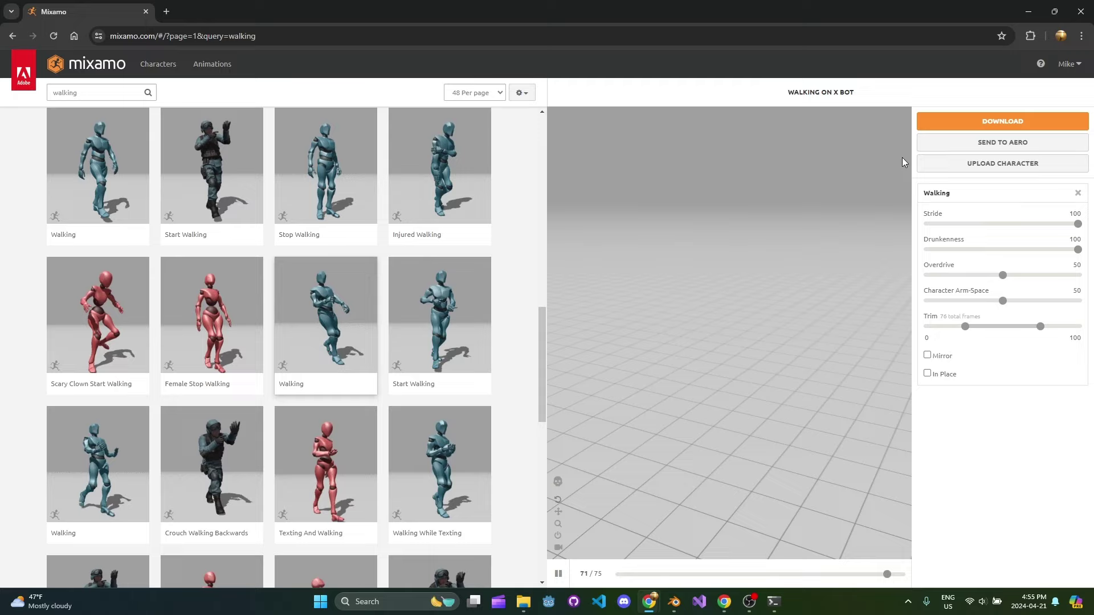
Download the Walking animation as FBX Binary, Without Skin, at 30 fps.
click(1020, 123)
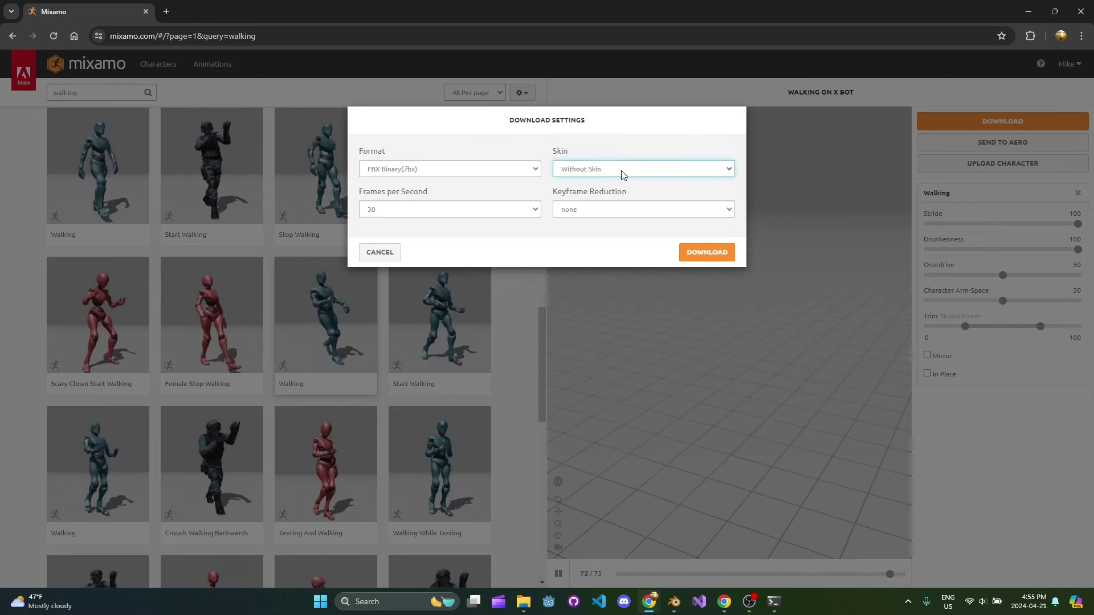
click(590, 170)
click(583, 191)
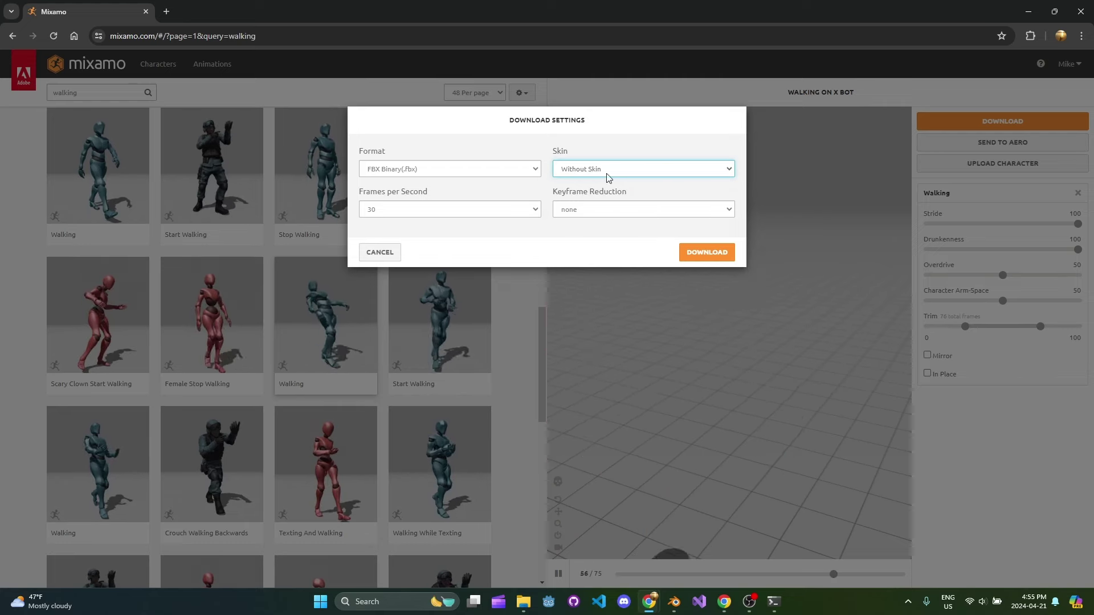
click(707, 251)
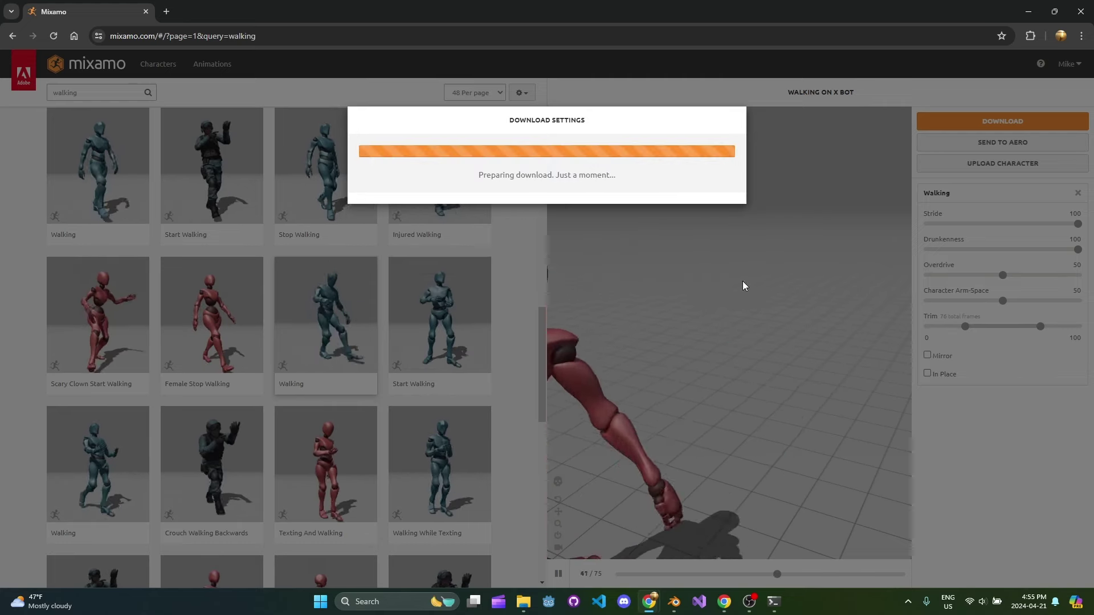
Check Walking (1).fbx in the anims4 folder, then return to Mixamo and select the search text.
key(alt+Tab)
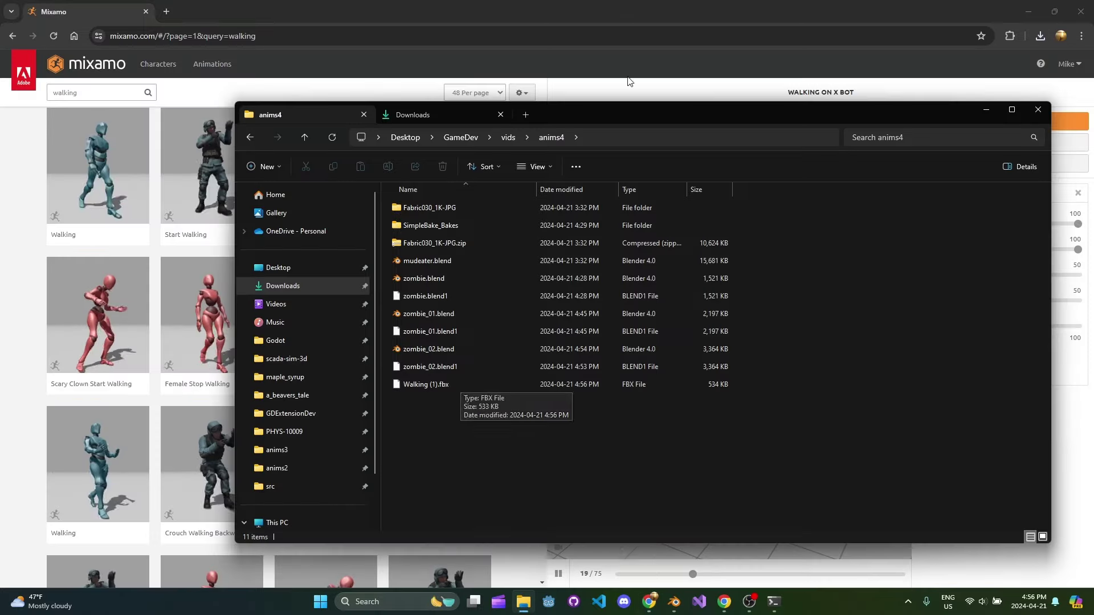
click(625, 50)
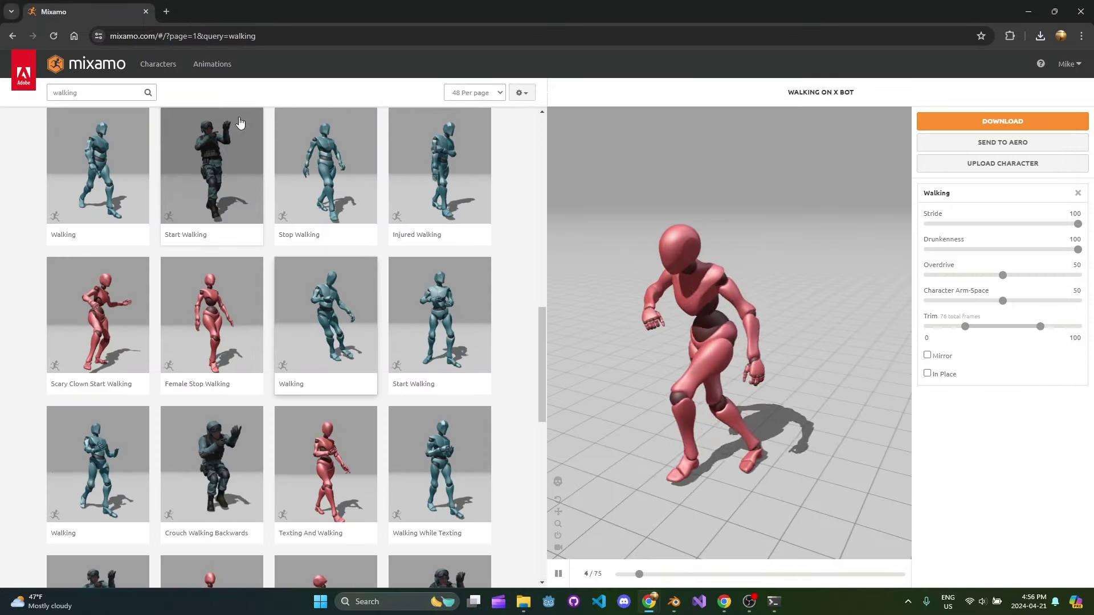
scroll(197, 138, up, 3)
click(102, 92)
Search Mixamo for 'drunk idle' and preview the Drunk Idle animation.
text(drunk idle)
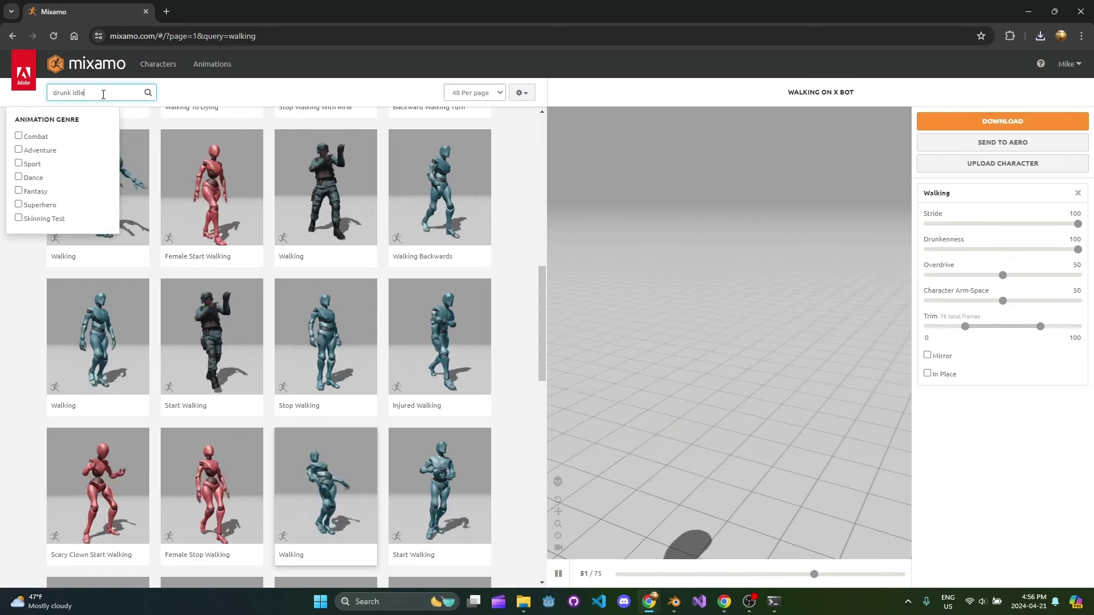
key(Return)
click(139, 290)
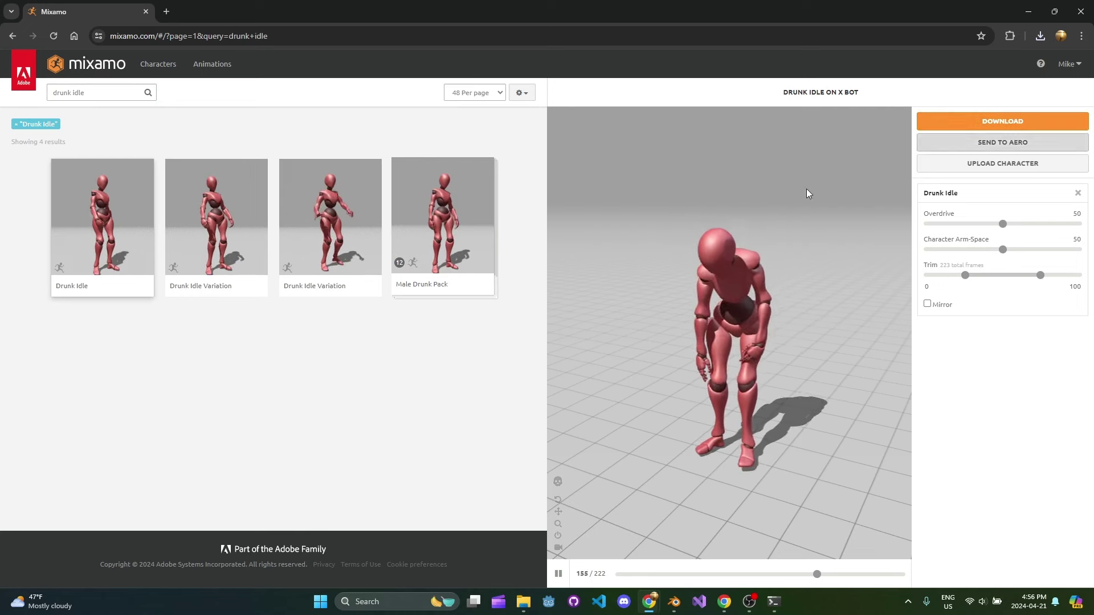
Download Drunk Idle.fbx without skin and switch back to the zombie_02 Blender window.
click(1000, 125)
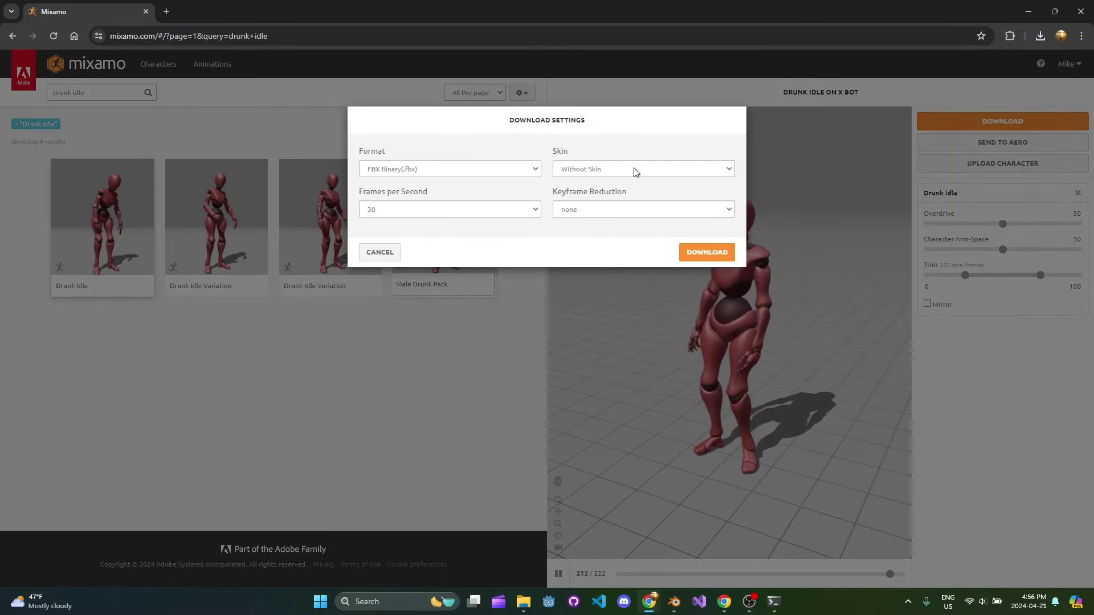
click(706, 252)
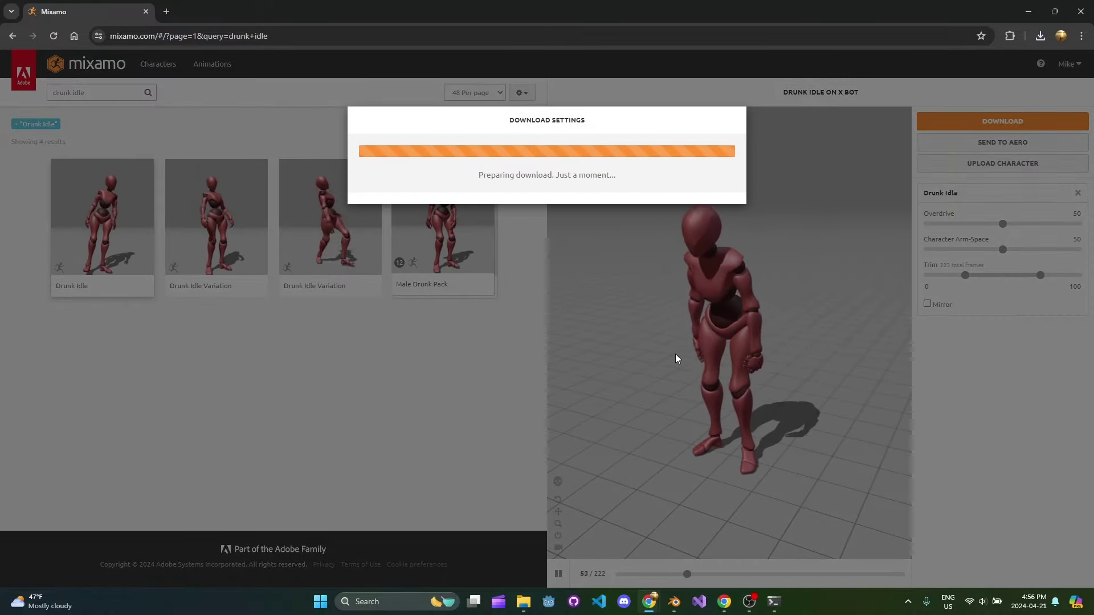
key(alt+Tab)
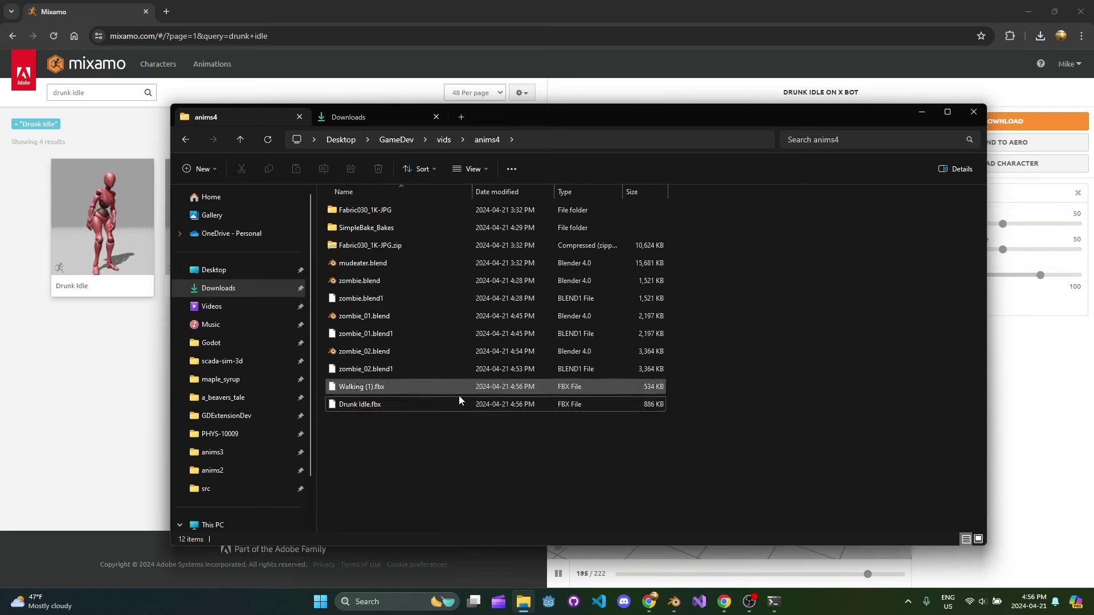
click(672, 601)
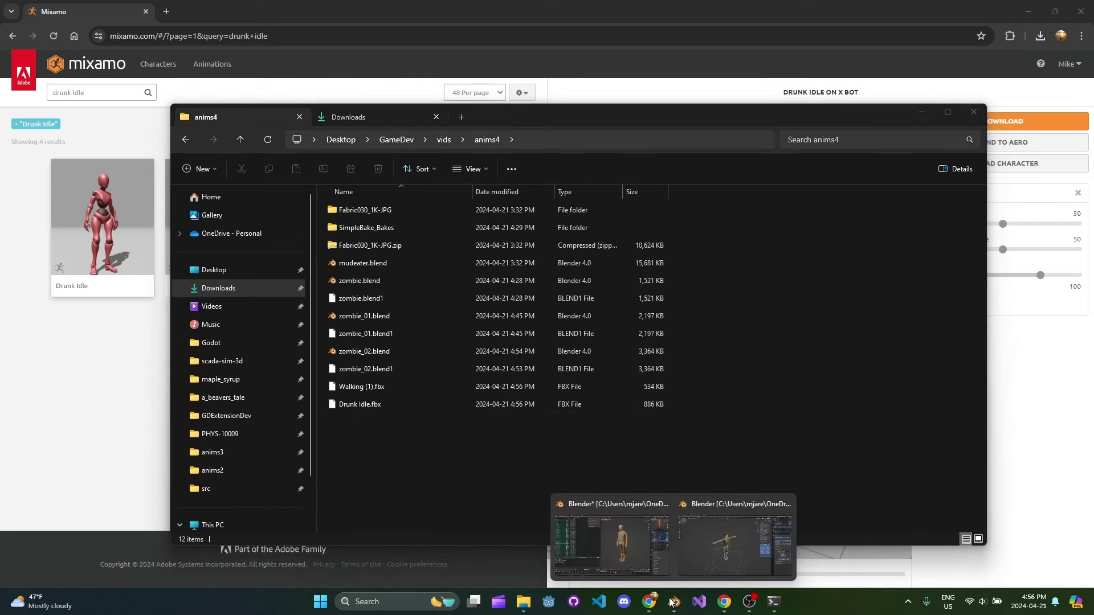
click(727, 547)
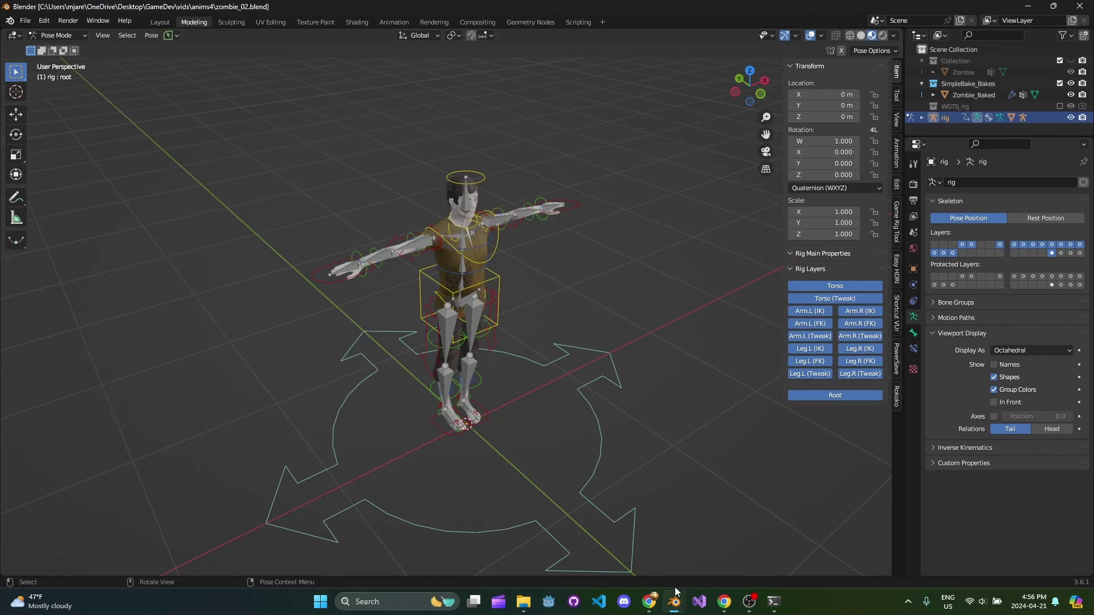
Save zombie_02.blend and inspect the rig from the front and a slight perspective.
key(KP_1)
key(ctrl+s)
click(504, 246)
middle_drag(504, 239, 536, 280)
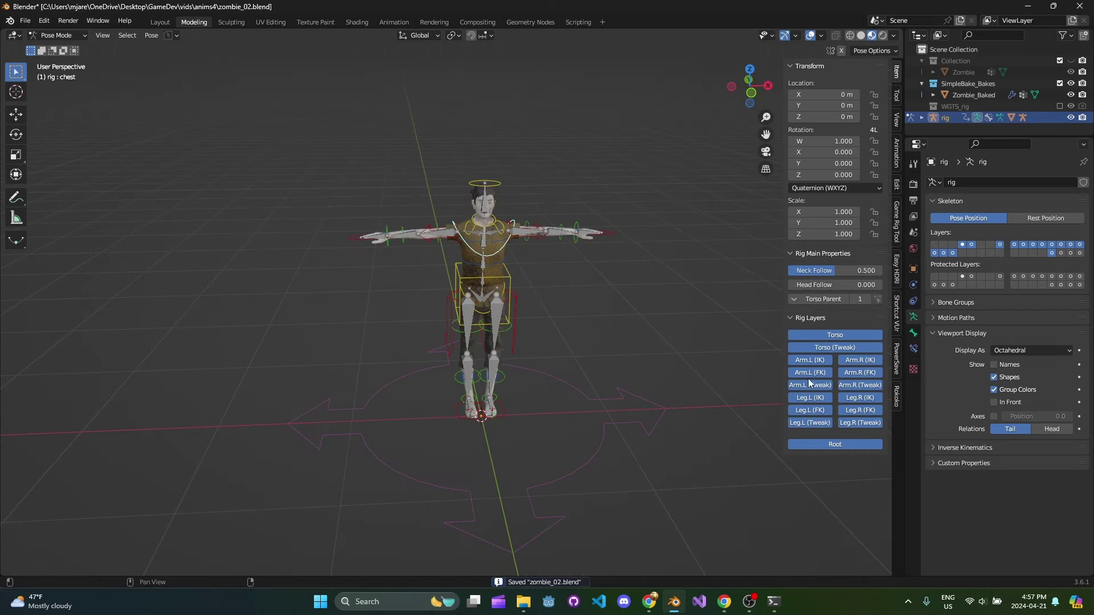
middle_drag(495, 295, 538, 317)
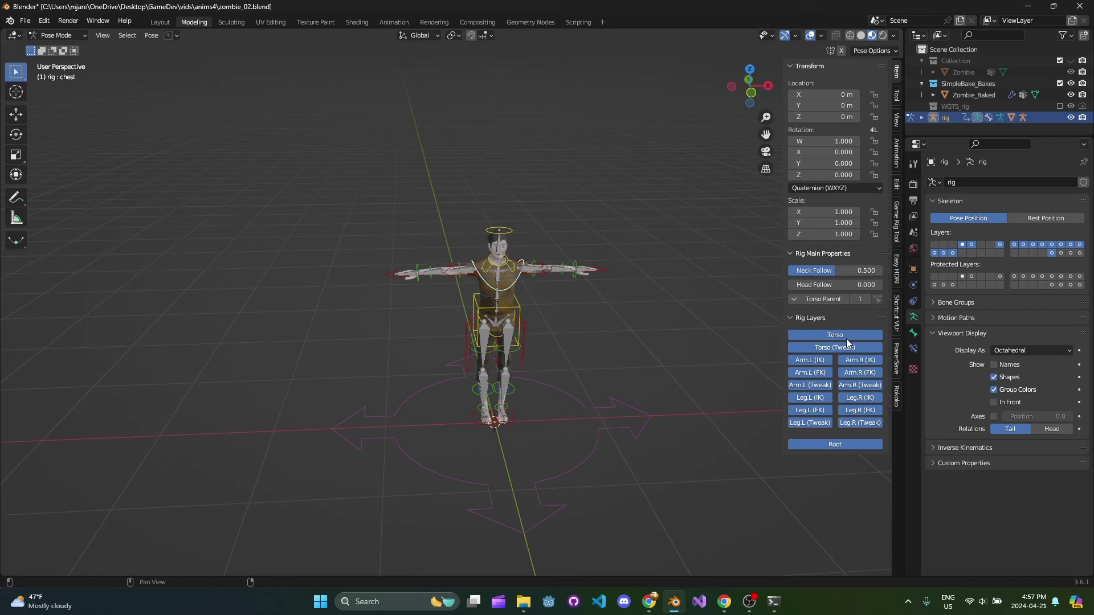
click(405, 302)
click(515, 310)
Switch the rig to Object Mode, select the Zombie_Baked mesh, and save zombie_02.blend again.
click(59, 36)
click(54, 45)
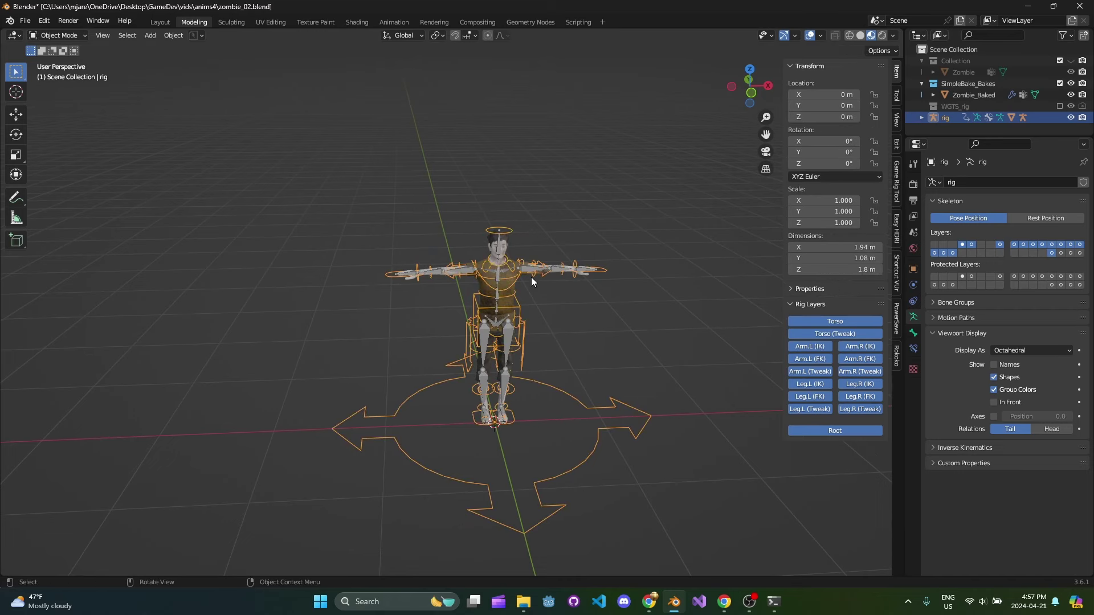
click(531, 277)
key(ctrl+s)
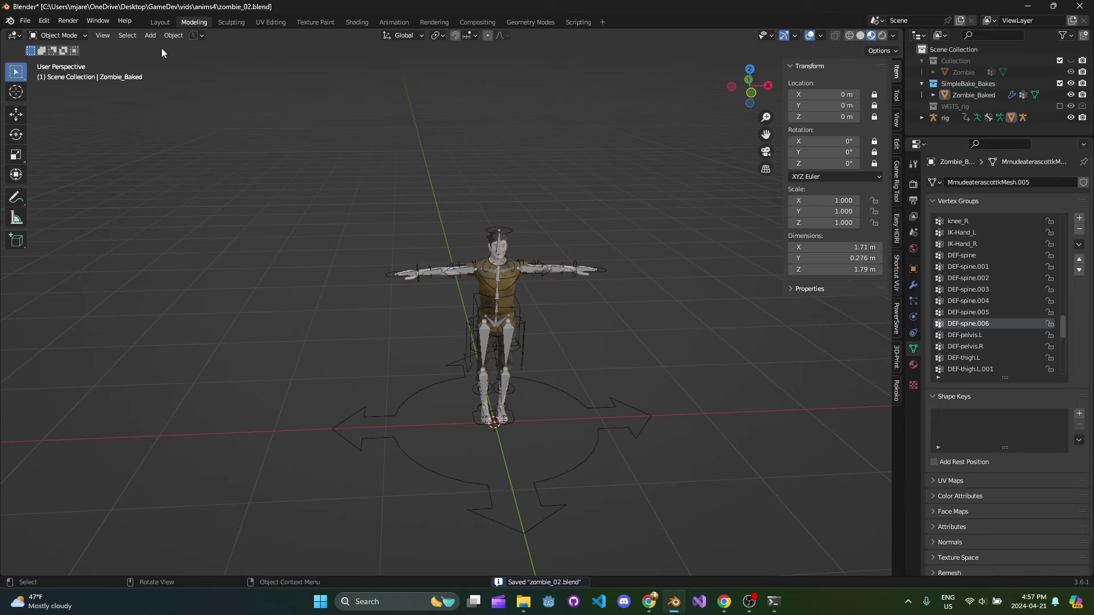
click(32, 25)
Import Drunk Idle.fbx as a new Armature with Automatic Bone Orientation, viewed from the front.
mouse_move(69, 174)
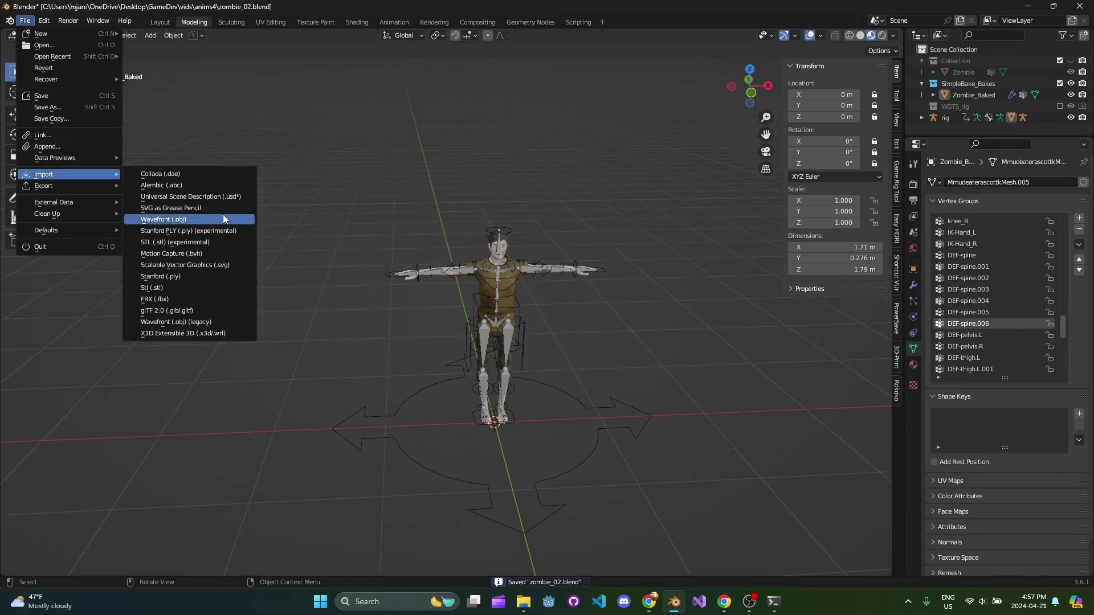
click(224, 300)
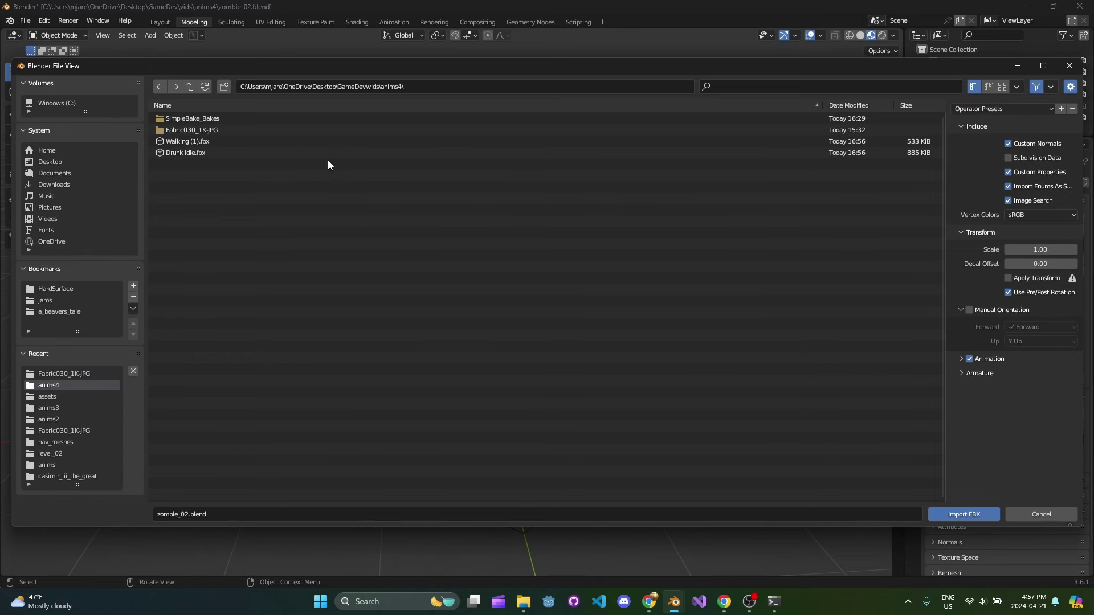
click(275, 153)
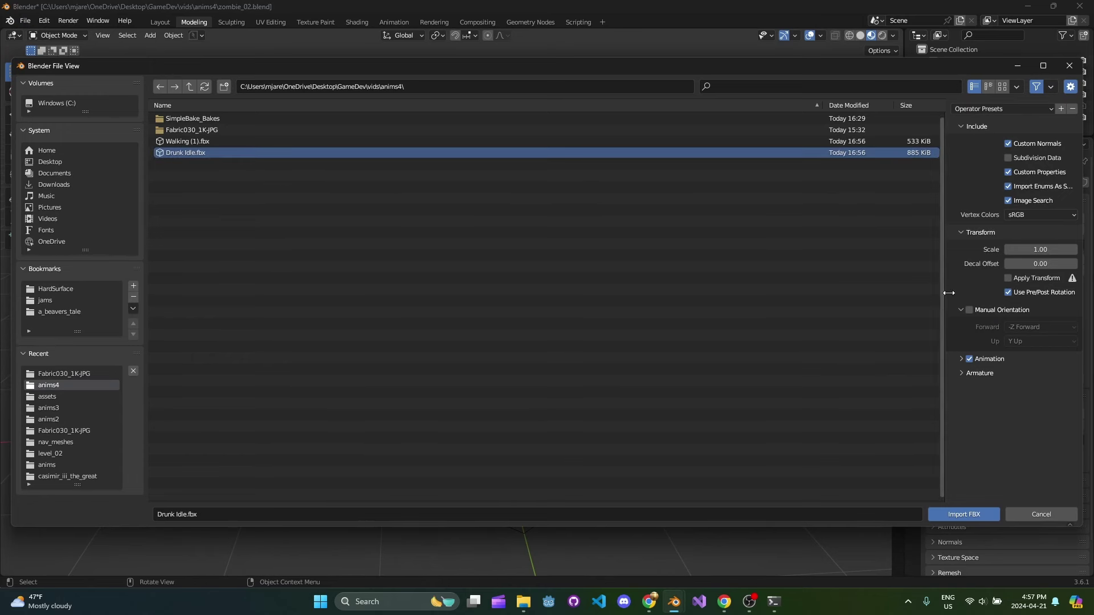
click(1001, 360)
click(983, 394)
drag(946, 385, 848, 383)
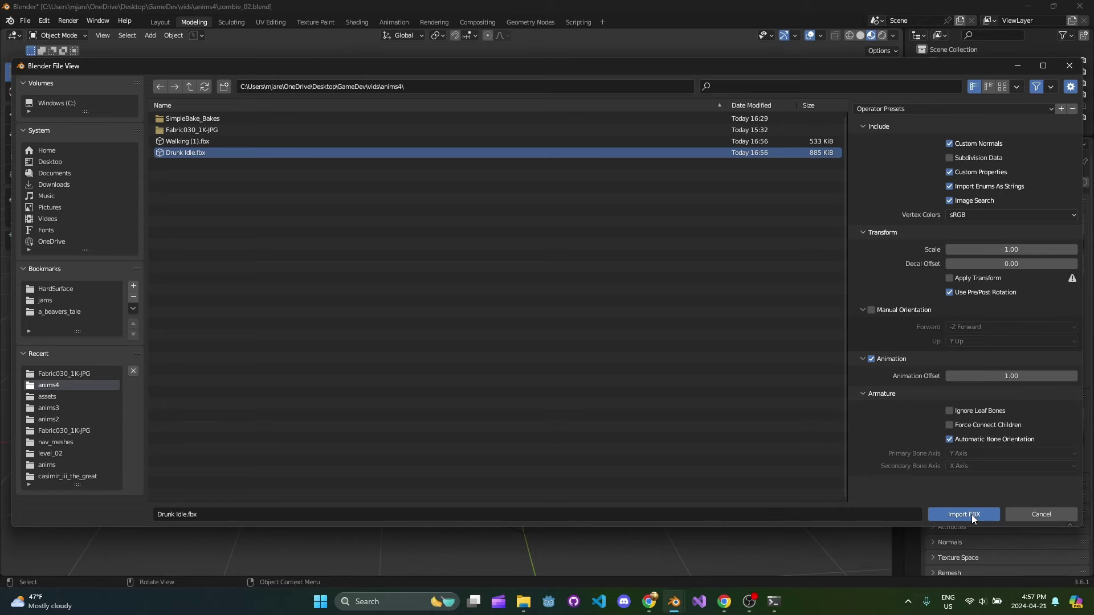
click(974, 515)
key(KP_1)
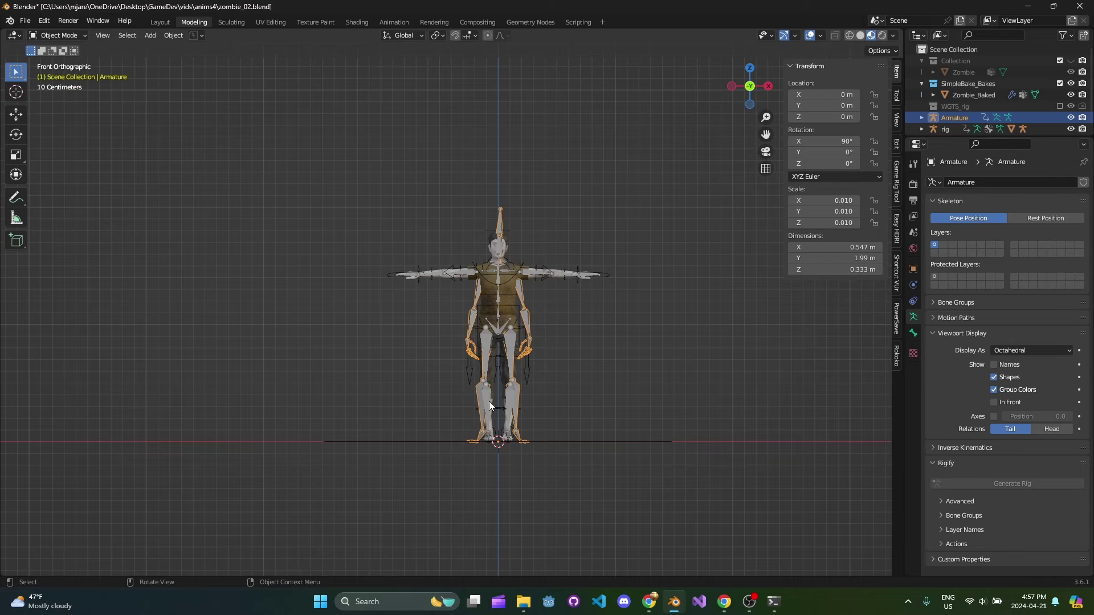
Play the imported Drunk Idle animation and orbit around to inspect the motion.
key(space)
mouse_move(527, 335)
middle_down()
mouse_move(610, 364)
mouse_move(633, 348)
mouse_move(401, 317)
mouse_move(573, 377)
mouse_move(509, 336)
middle_up()
scroll(572, 379, up, 2)
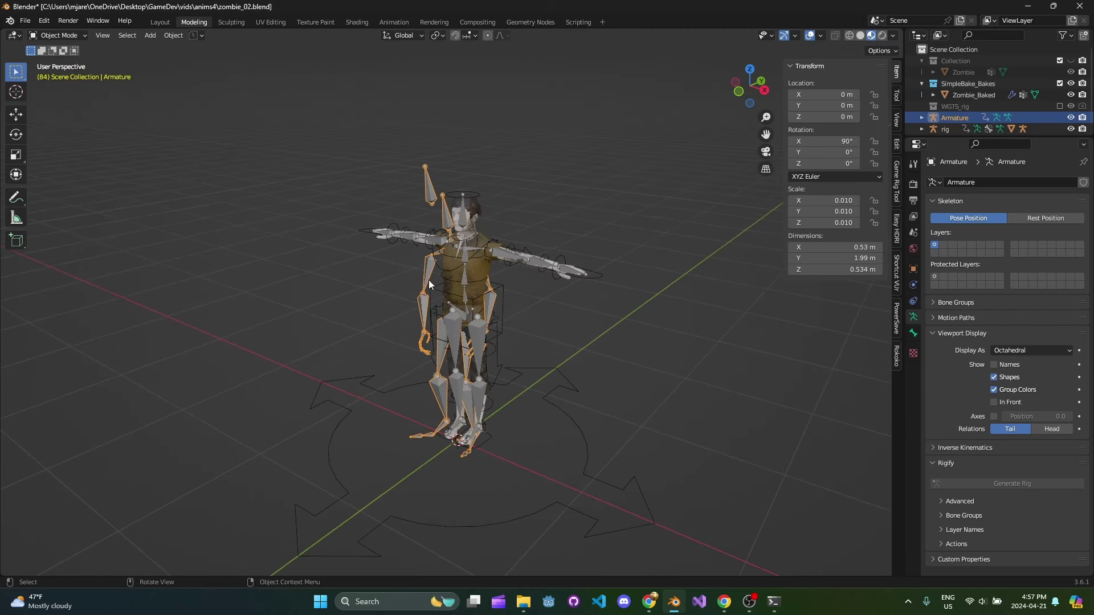
Put the Armature in Rest Position and scale it to about 1.87 × 2.05 × 0.359 m.
click(1050, 219)
key(KP_1)
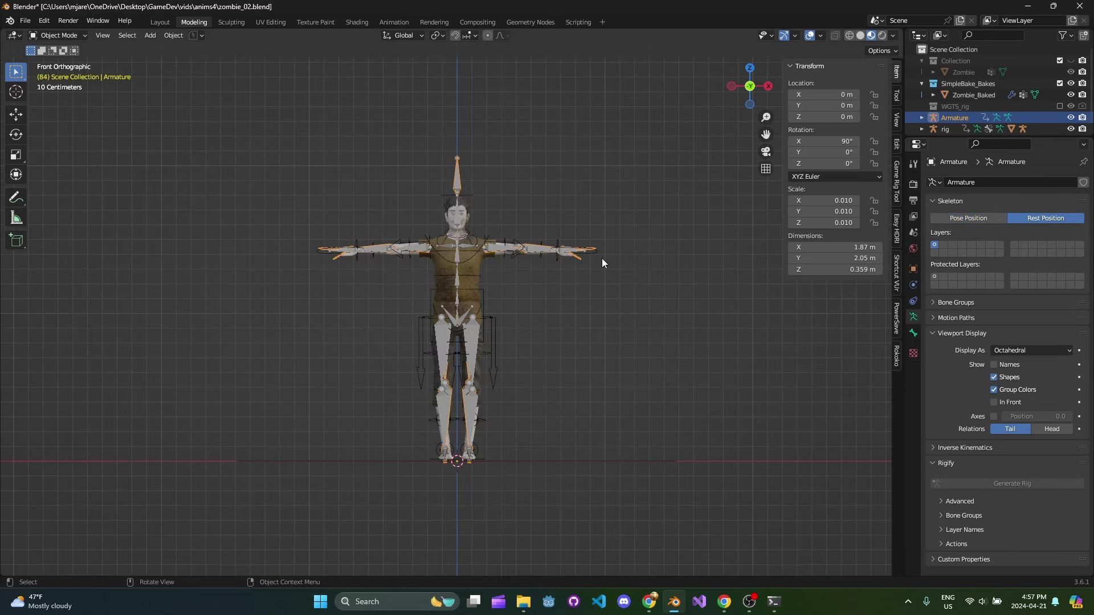
key(s)
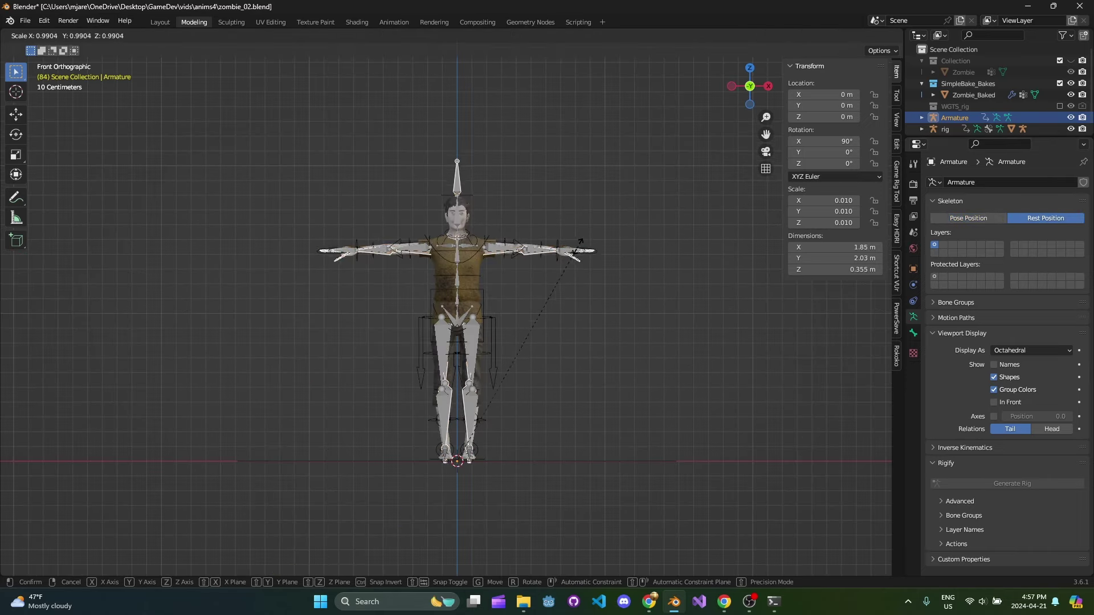
click(611, 249)
middle_drag(530, 254, 573, 325)
scroll(576, 320, down, 2)
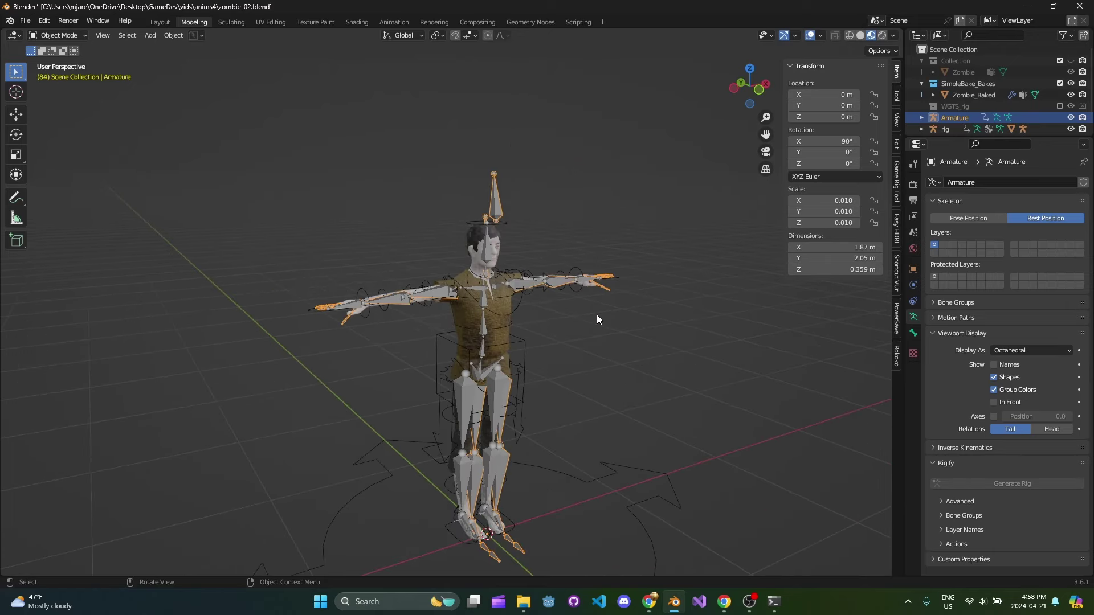
key(KP_1)
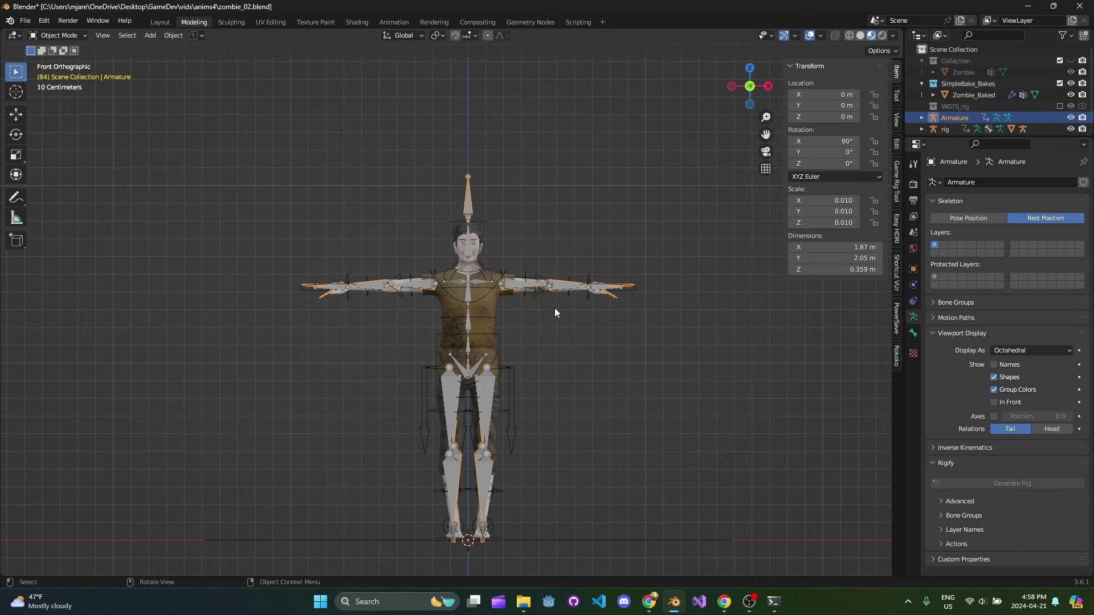
Show the Rokoko add-on's Retargeting panel and widen the sidebar to fit it.
click(897, 353)
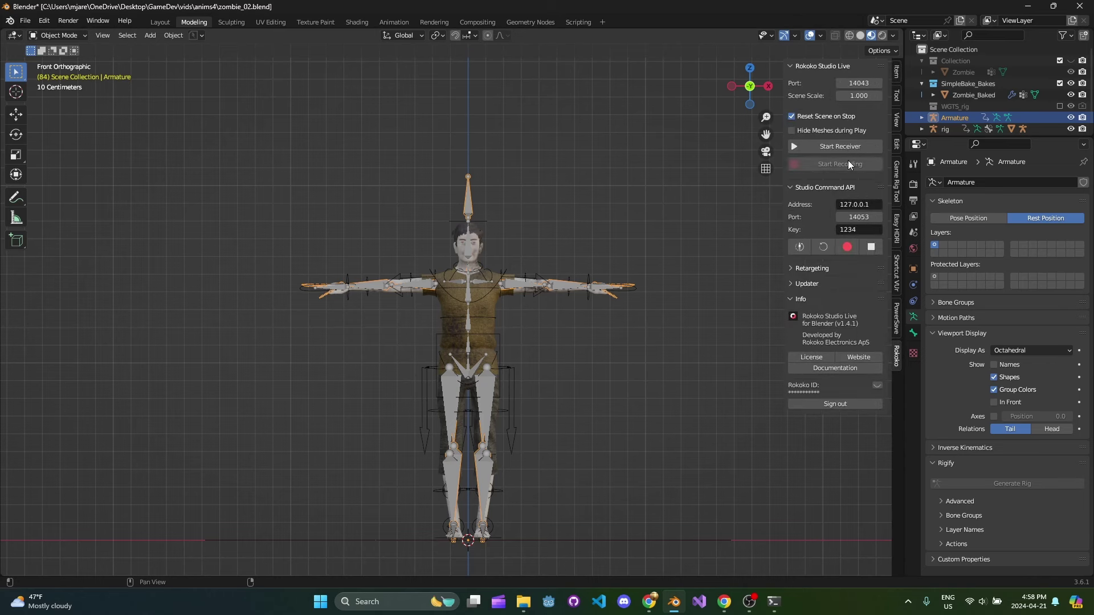
click(834, 272)
drag(783, 257, 700, 257)
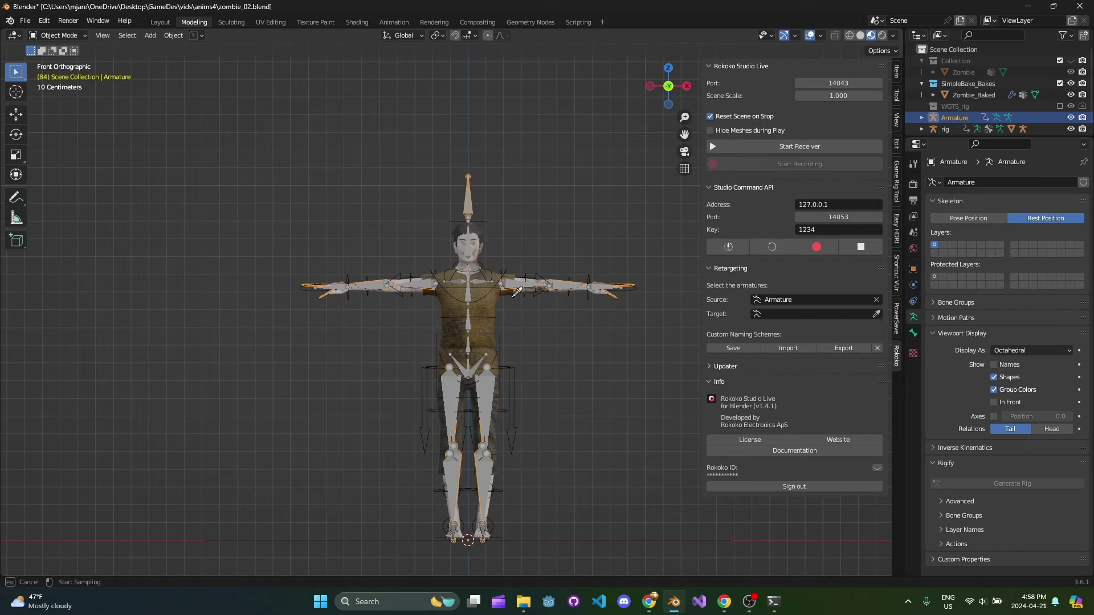
Toggle Armature and metarig visibility in the outliner so only the imported Armature's bones show.
drag(998, 137, 992, 244)
click(1055, 171)
click(1071, 117)
middle_drag(485, 285, 505, 316)
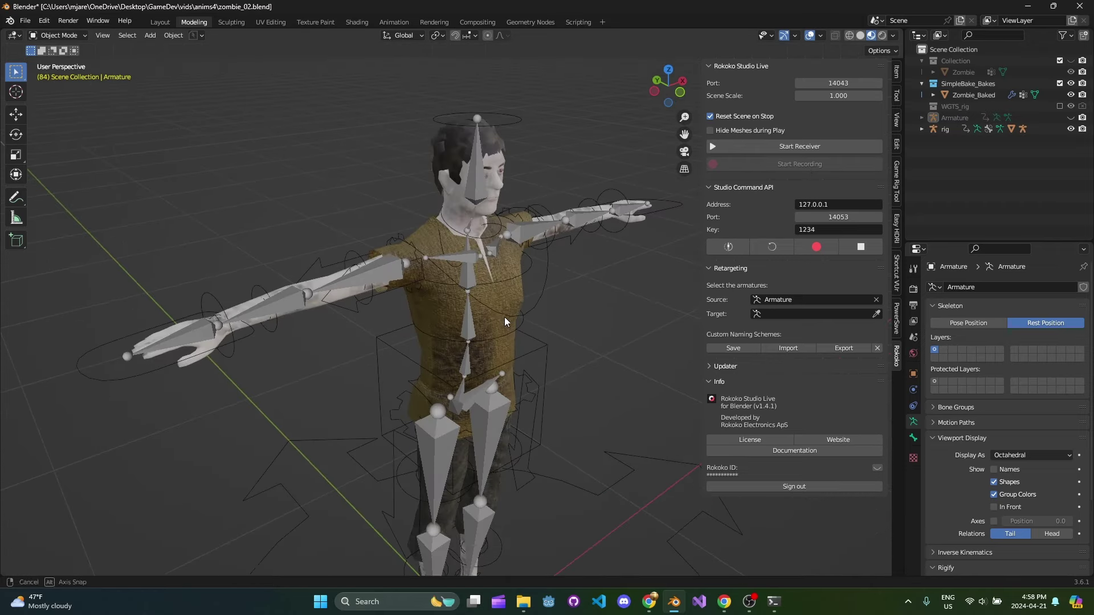
click(461, 256)
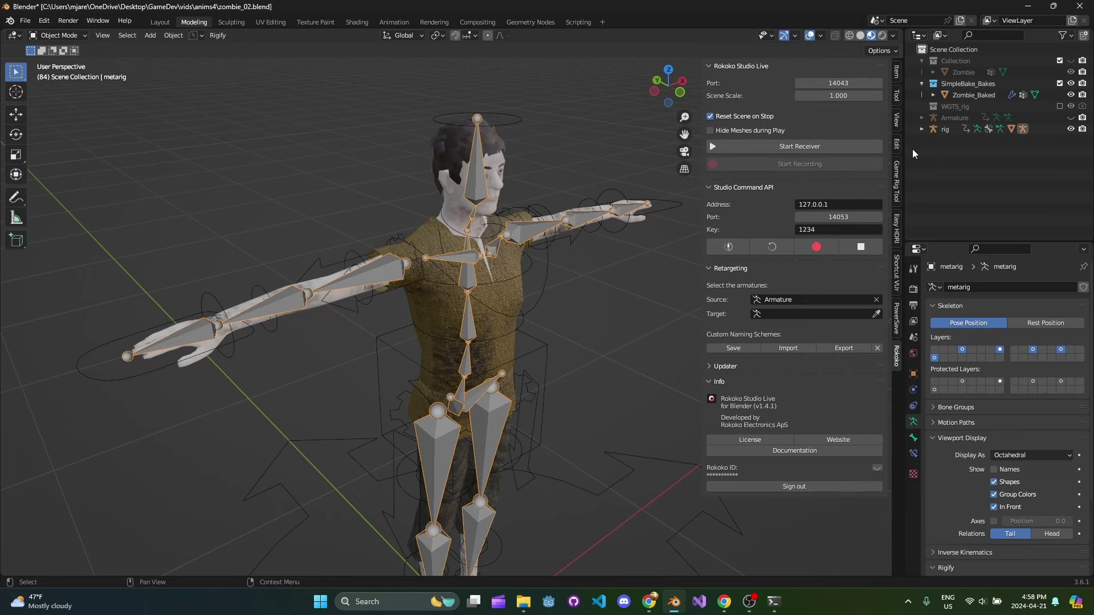
click(922, 130)
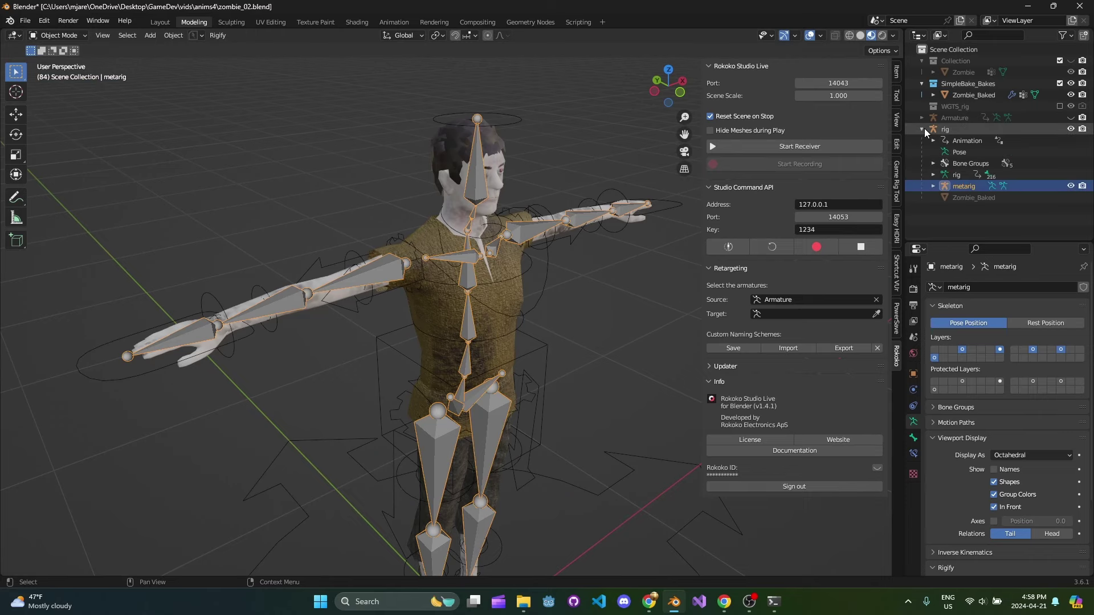
click(1071, 186)
middle_drag(539, 227, 552, 260)
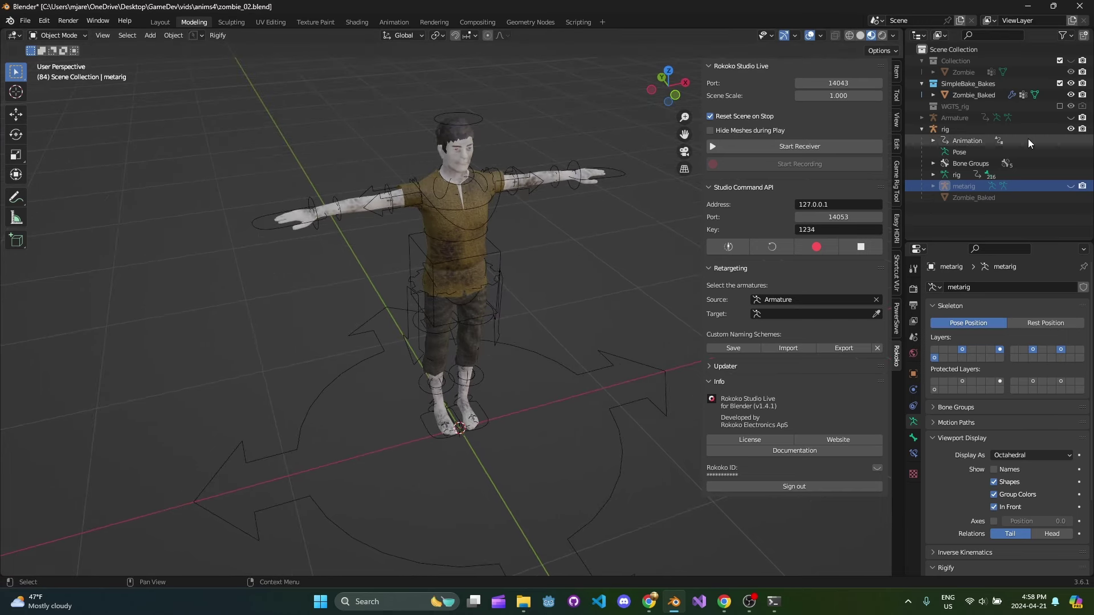
click(922, 130)
key(alt+h)
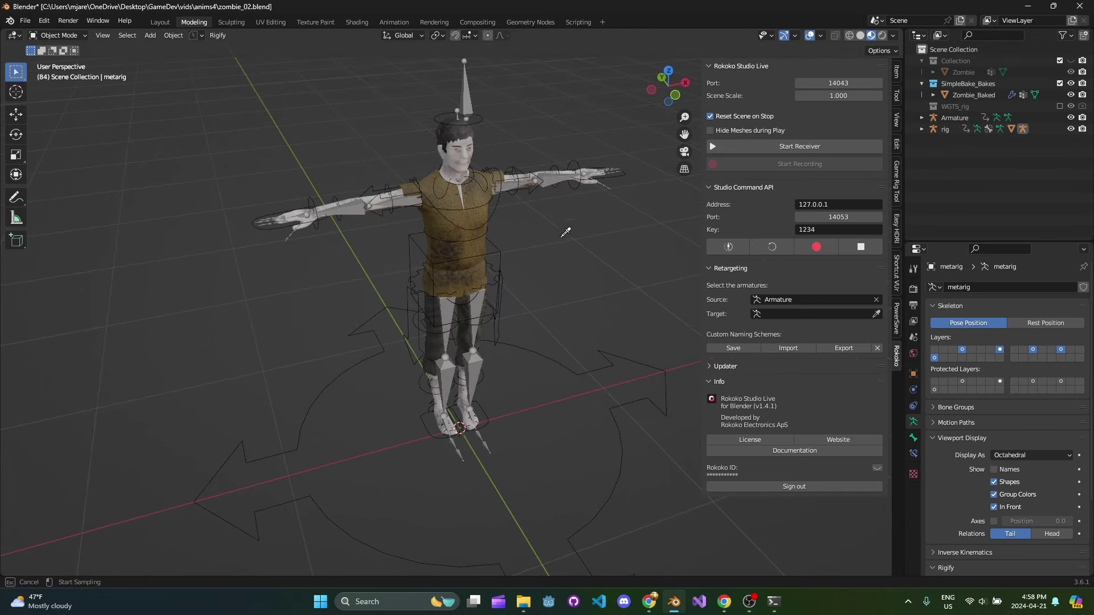
Set the Rokoko retarget target to the zombie's rig using the eyedropper.
click(498, 205)
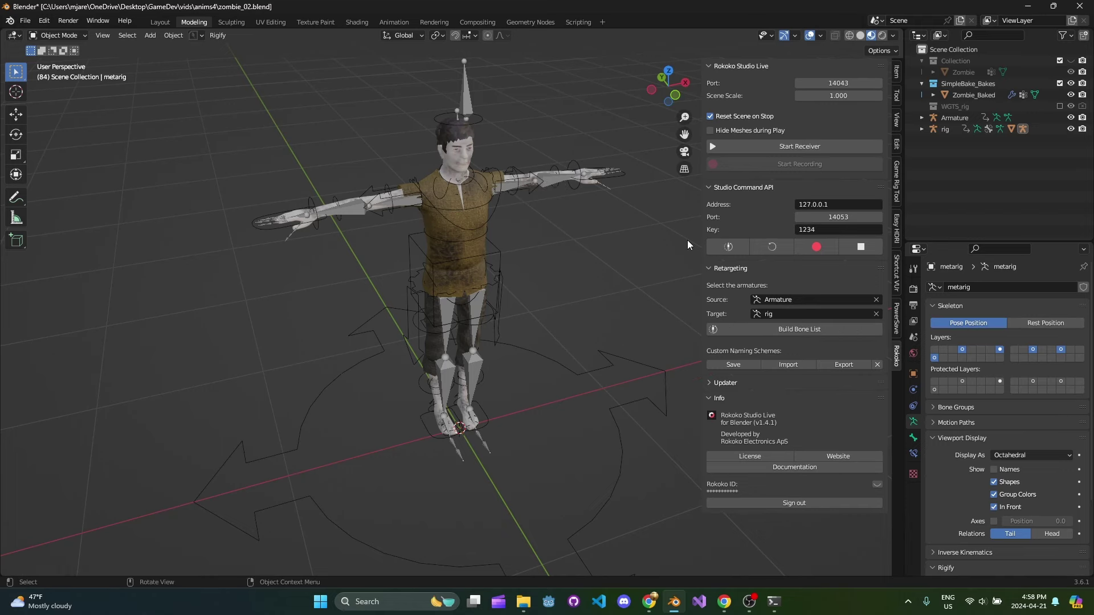
middle_drag(687, 240, 575, 293)
scroll(575, 293, down, 5)
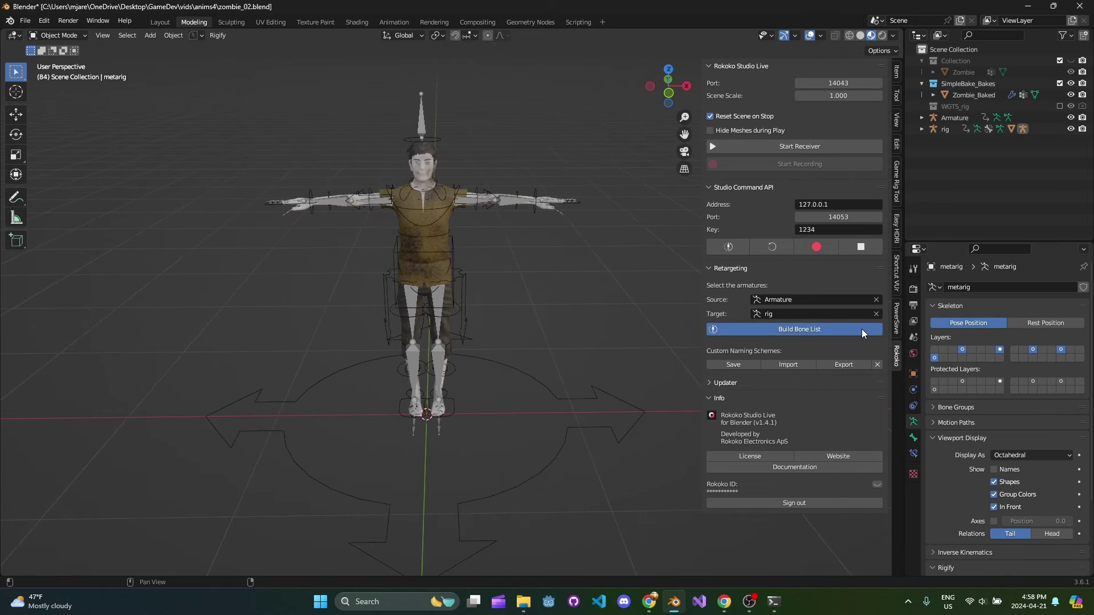
Build the bone list and review mappings such as Hips→torso and RightArm→upper_arm_fk.R.
click(832, 329)
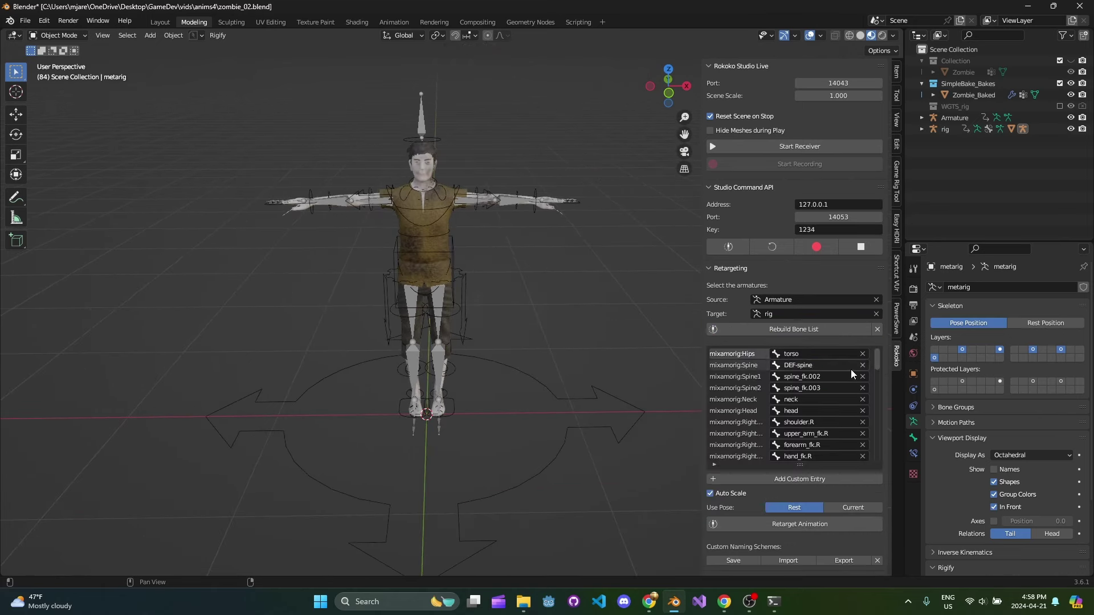
drag(702, 376, 642, 373)
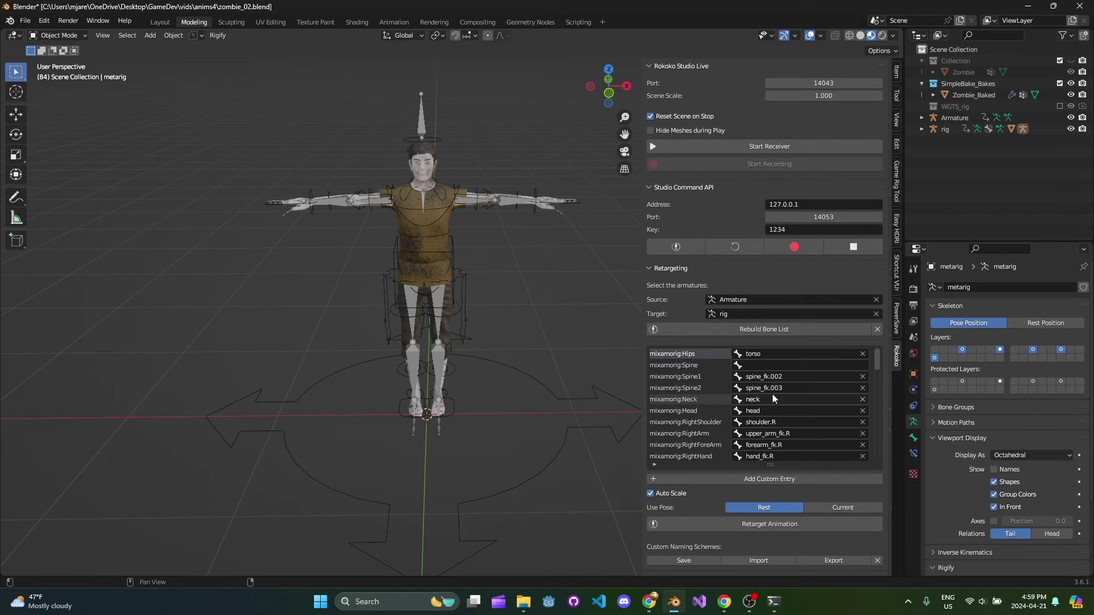
middle_drag(450, 308, 493, 286)
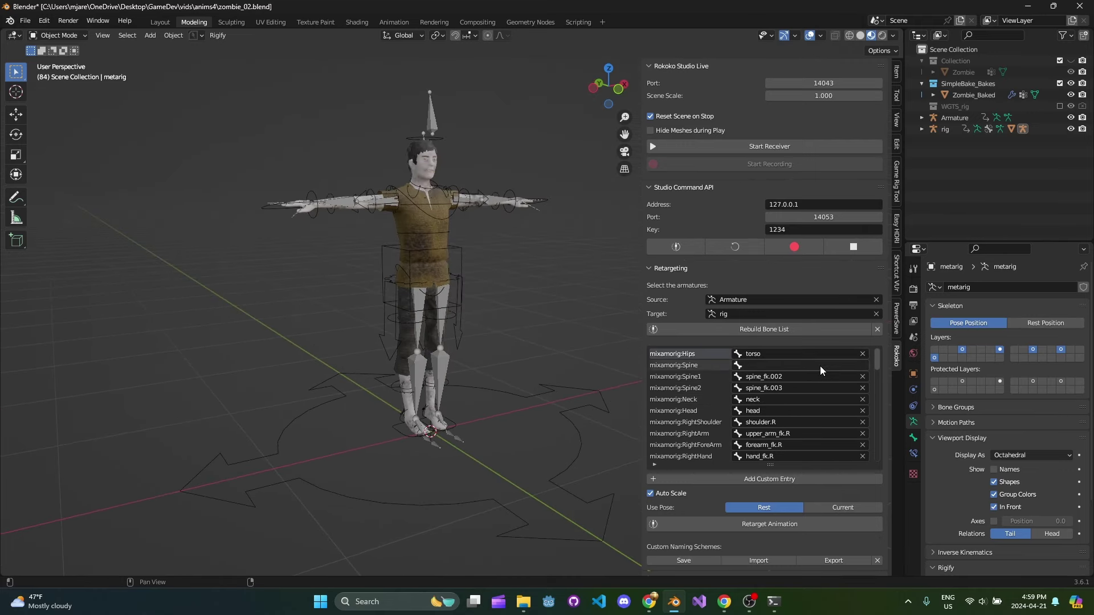
middle_drag(416, 246, 570, 296)
scroll(778, 384, down, 2)
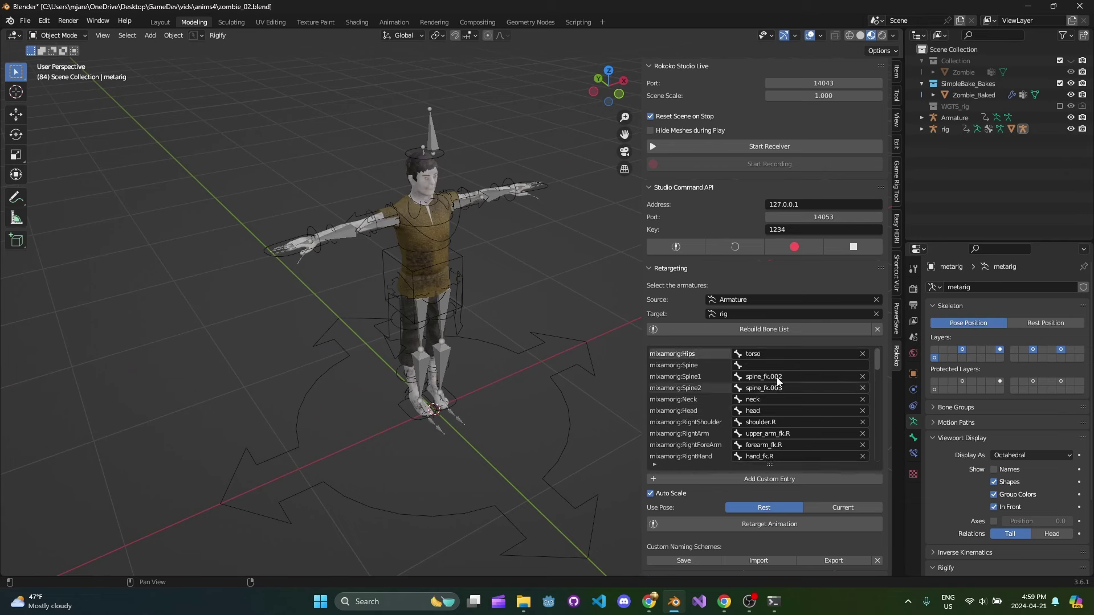
drag(879, 369, 896, 306)
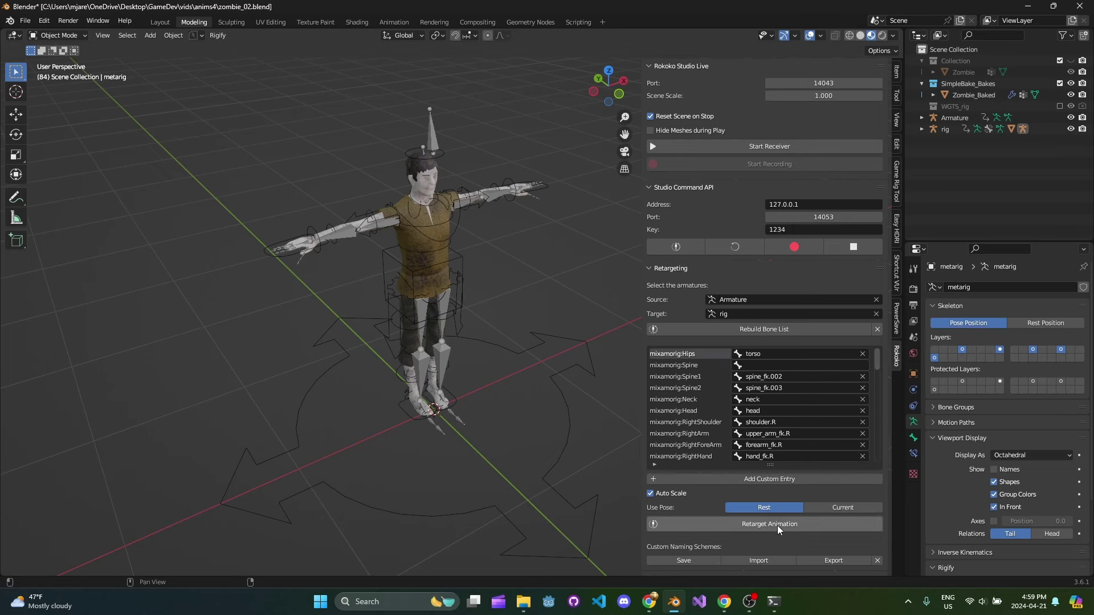
scroll(779, 521, down, 5)
Retarget the Drunk Idle animation onto the zombie rig and play it back with the sidebar hidden.
click(764, 393)
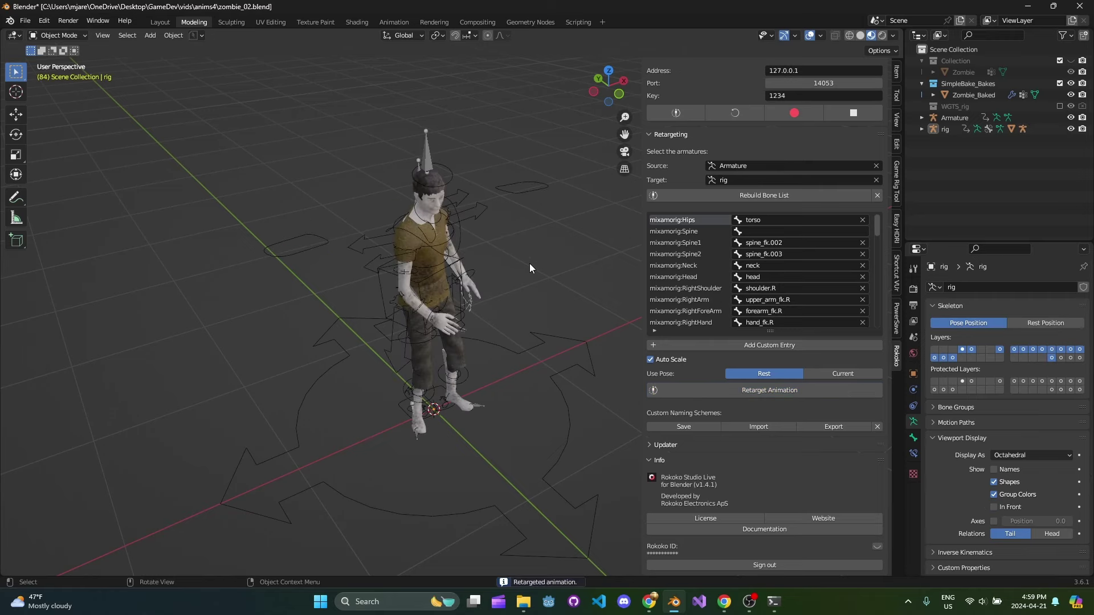
key(n)
key(space)
middle_drag(517, 295, 535, 248)
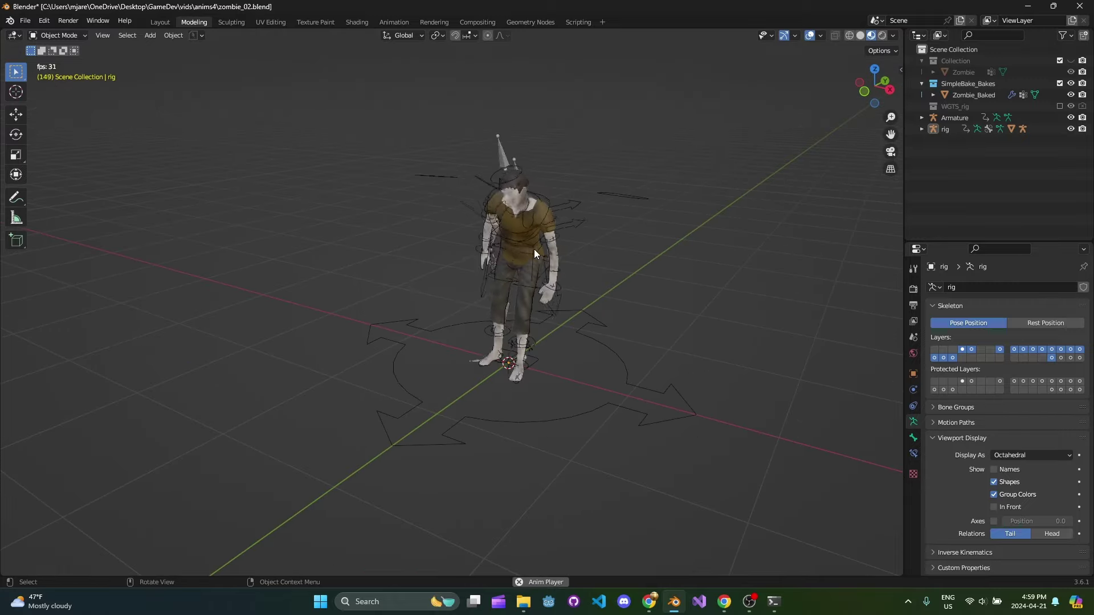
scroll(518, 310, up, 3)
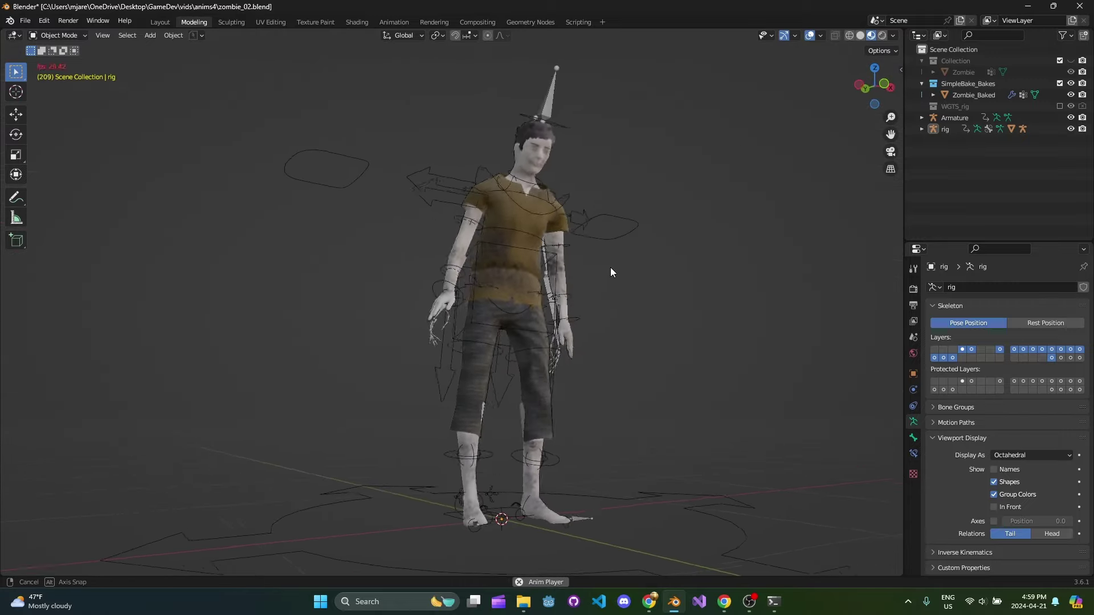